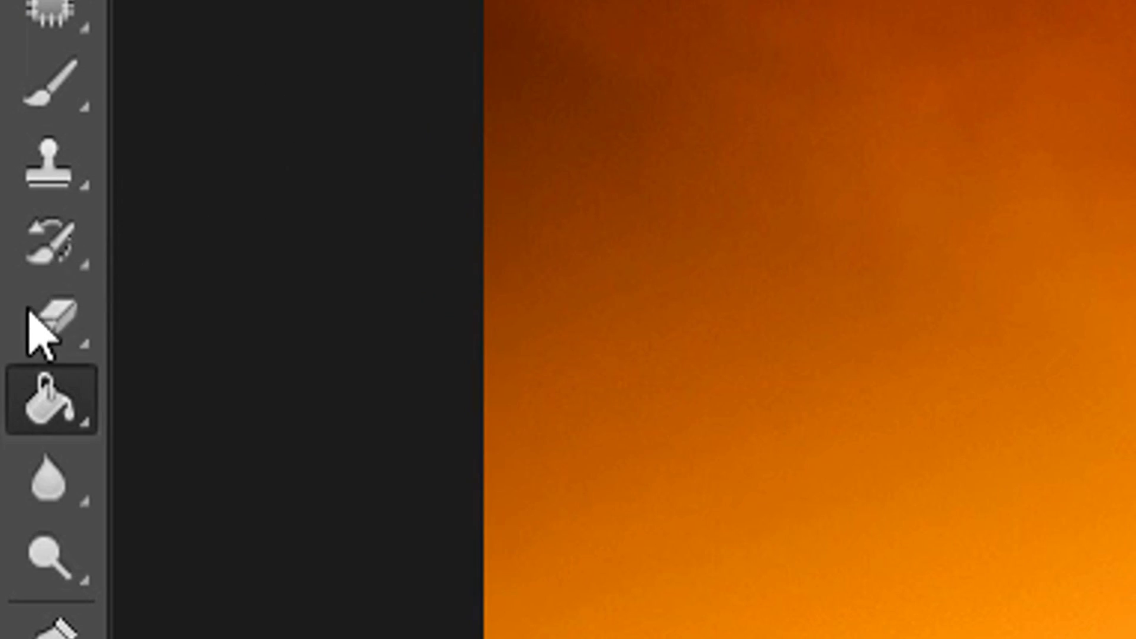
Set the Eraser to a hard round brush and shrink its size to the minimum.
{"action": "left_click", "coordinate": [12, 218]}
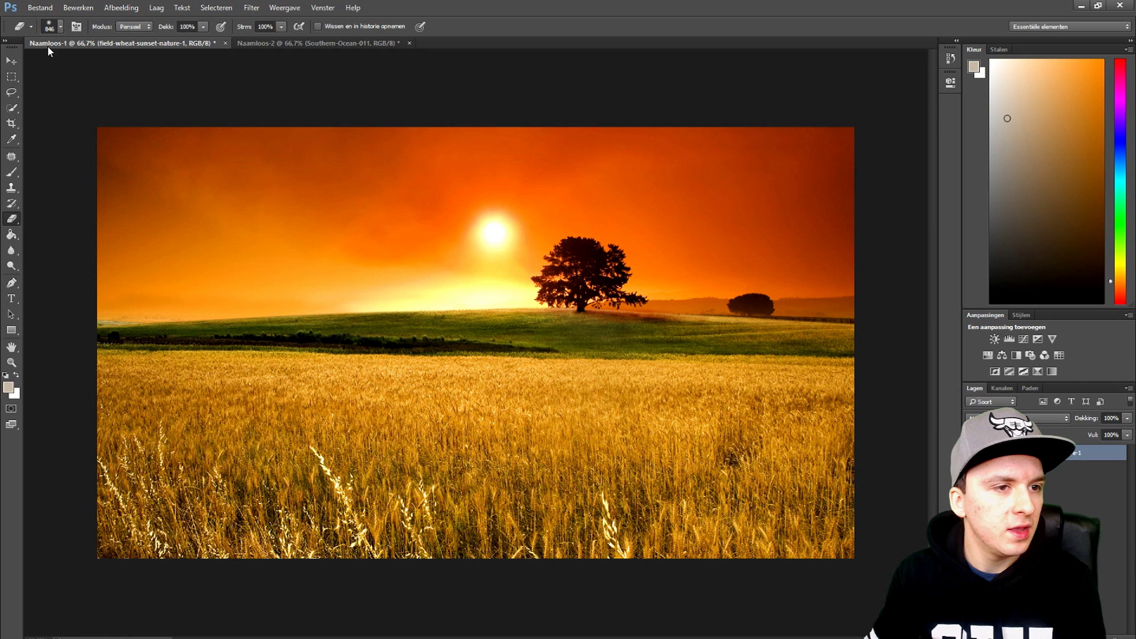
{"action": "left_click", "coordinate": [50, 29]}
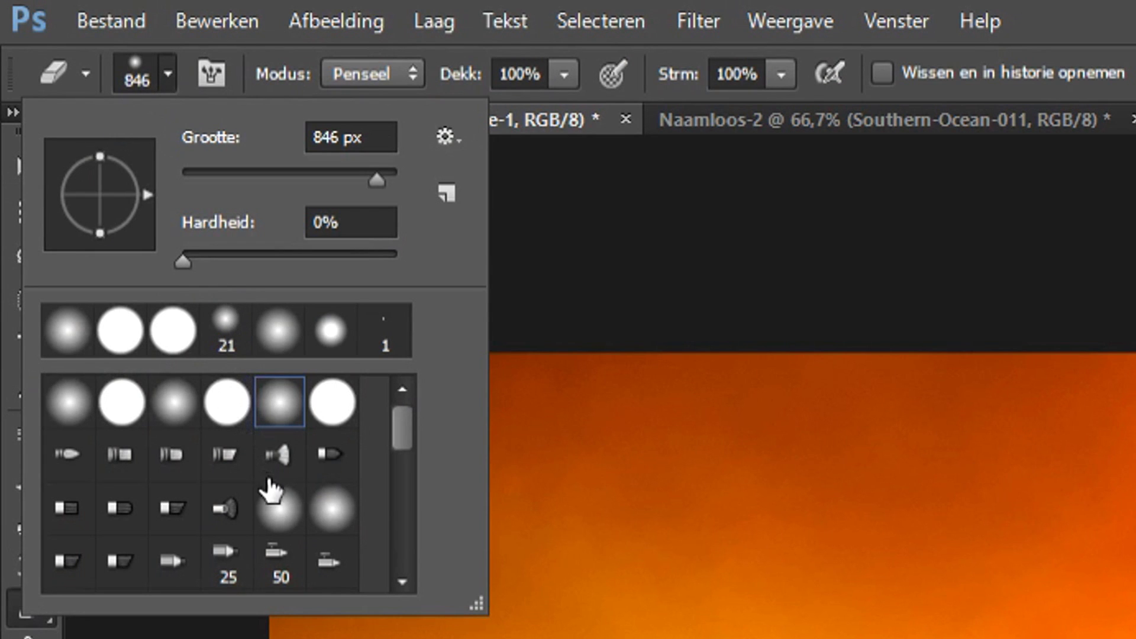
{"action": "left_click", "coordinate": [227, 404]}
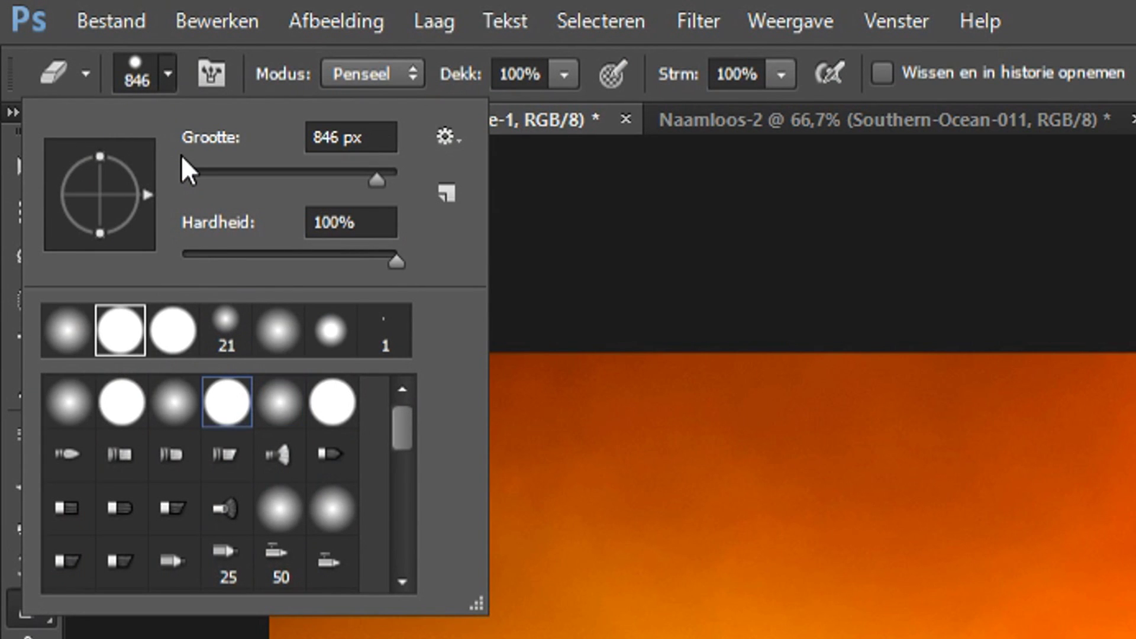
{"action": "left_click", "coordinate": [193, 178]}
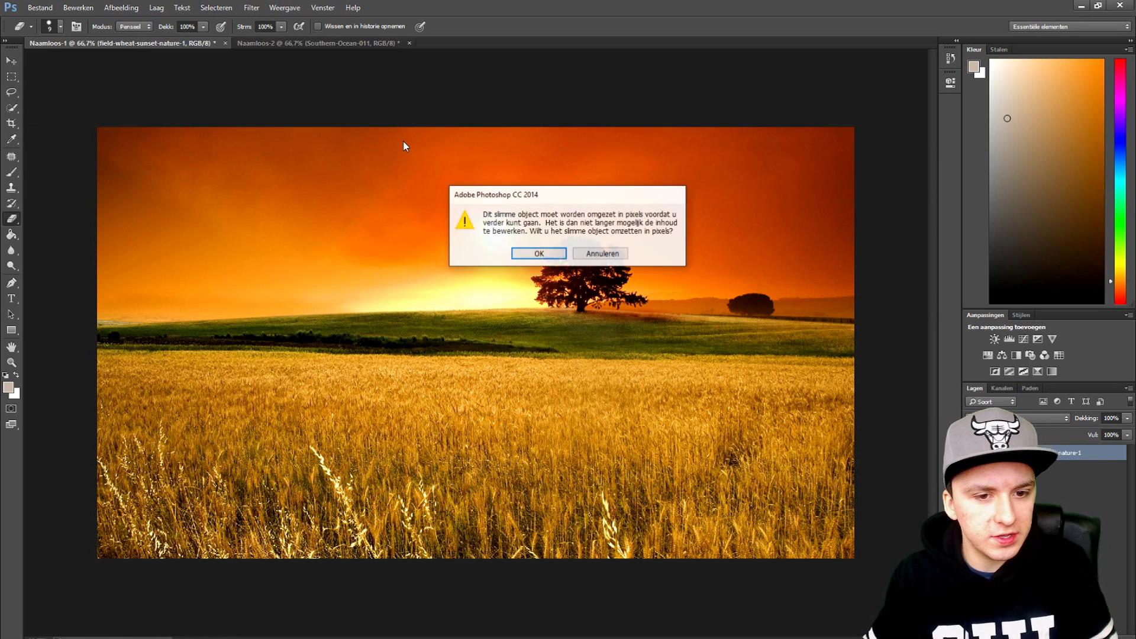
{"action": "key", "text": "Return"}
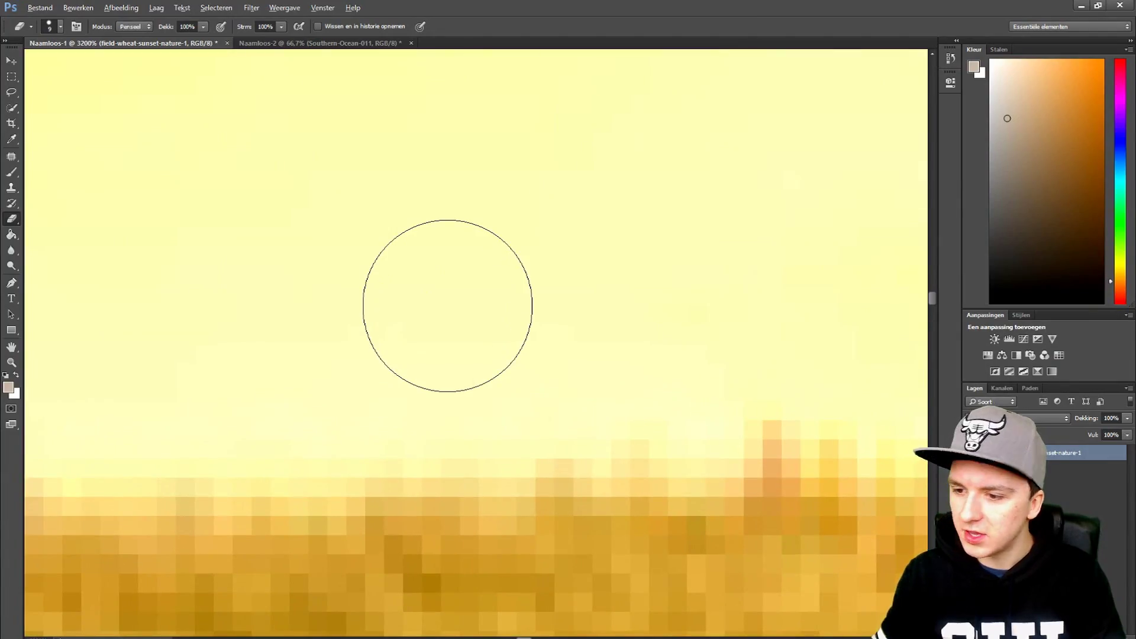
{"action": "scroll", "coordinate": [447, 305], "scroll_direction": "down", "scroll_amount": 10}
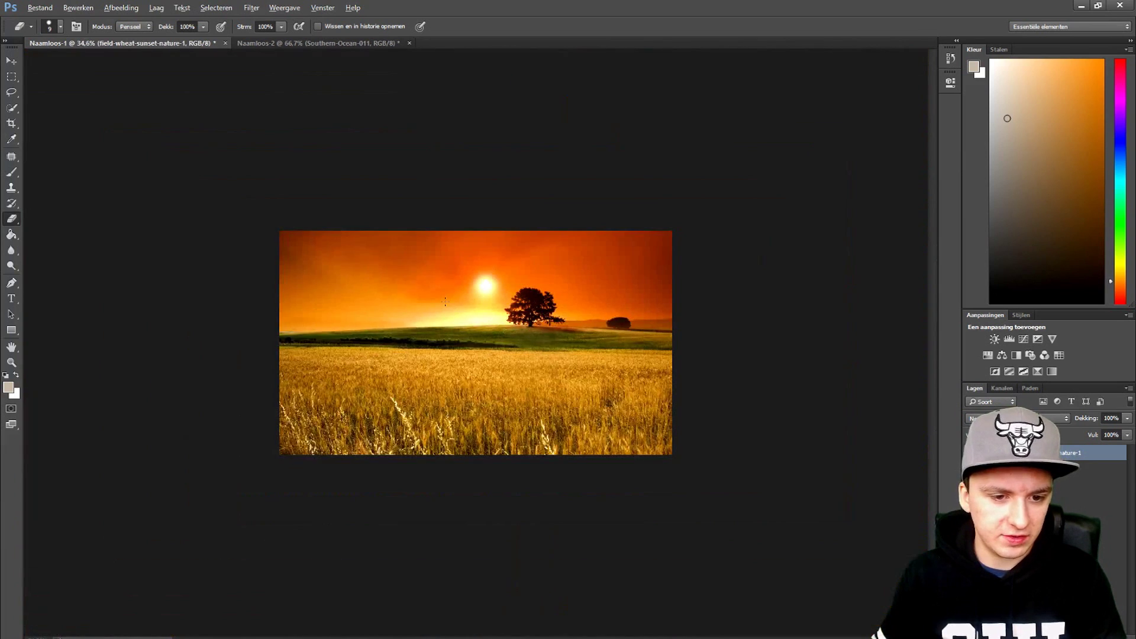
{"action": "scroll", "coordinate": [445, 305], "scroll_direction": "down", "scroll_amount": 6}
{"action": "scroll", "coordinate": [445, 309], "scroll_direction": "down", "scroll_amount": 3}
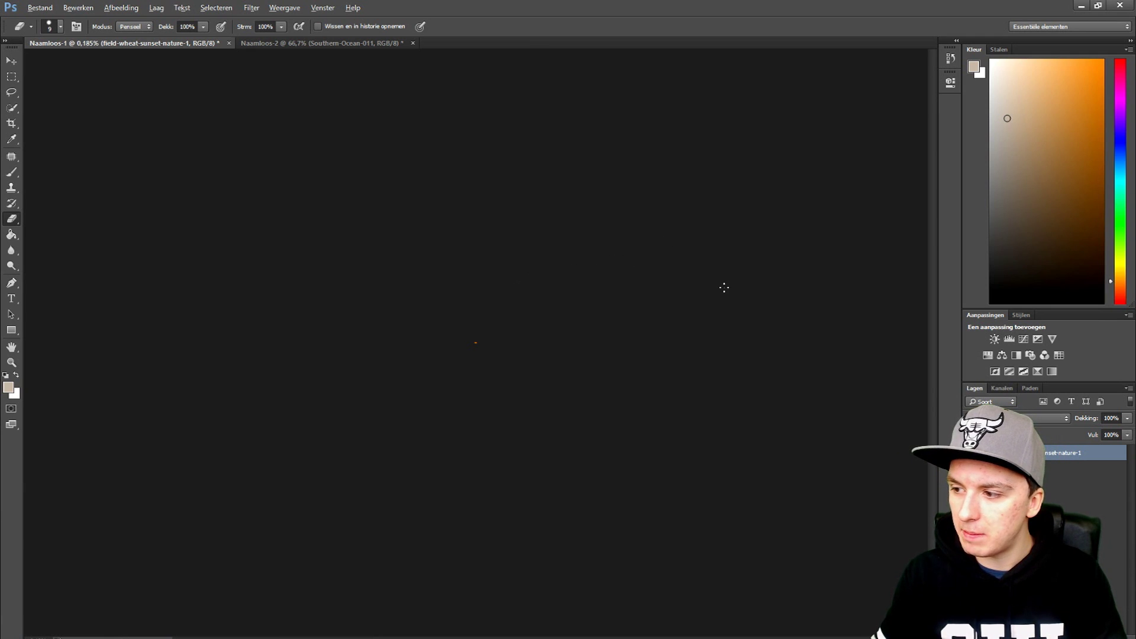
{"action": "scroll", "coordinate": [707, 296], "scroll_direction": "up", "scroll_amount": 3}
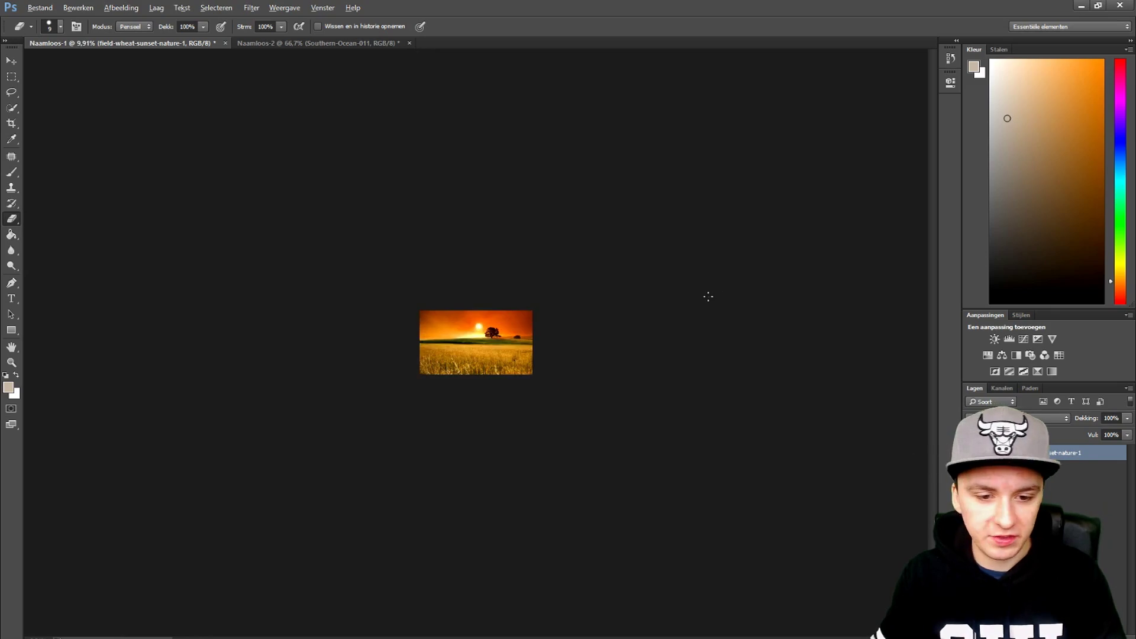
{"action": "scroll", "coordinate": [708, 296], "scroll_direction": "up", "scroll_amount": 3}
{"action": "scroll", "coordinate": [707, 296], "scroll_direction": "up", "scroll_amount": 3}
{"action": "scroll", "coordinate": [707, 296], "scroll_direction": "up", "scroll_amount": 3}
{"action": "scroll", "coordinate": [708, 296], "scroll_direction": "down", "scroll_amount": 3}
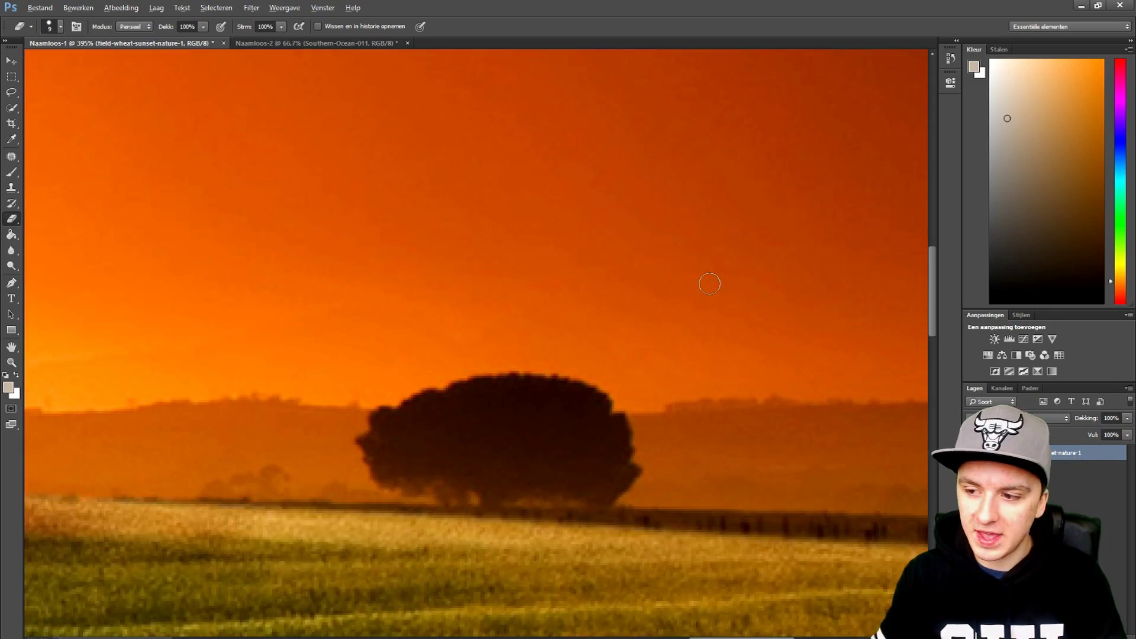
{"action": "scroll", "coordinate": [708, 295], "scroll_direction": "down", "scroll_amount": 3}
{"action": "scroll", "coordinate": [707, 296], "scroll_direction": "down", "scroll_amount": 3}
{"action": "scroll", "coordinate": [707, 296], "scroll_direction": "up", "scroll_amount": 1}
{"action": "scroll", "coordinate": [716, 292], "scroll_direction": "up", "scroll_amount": 1}
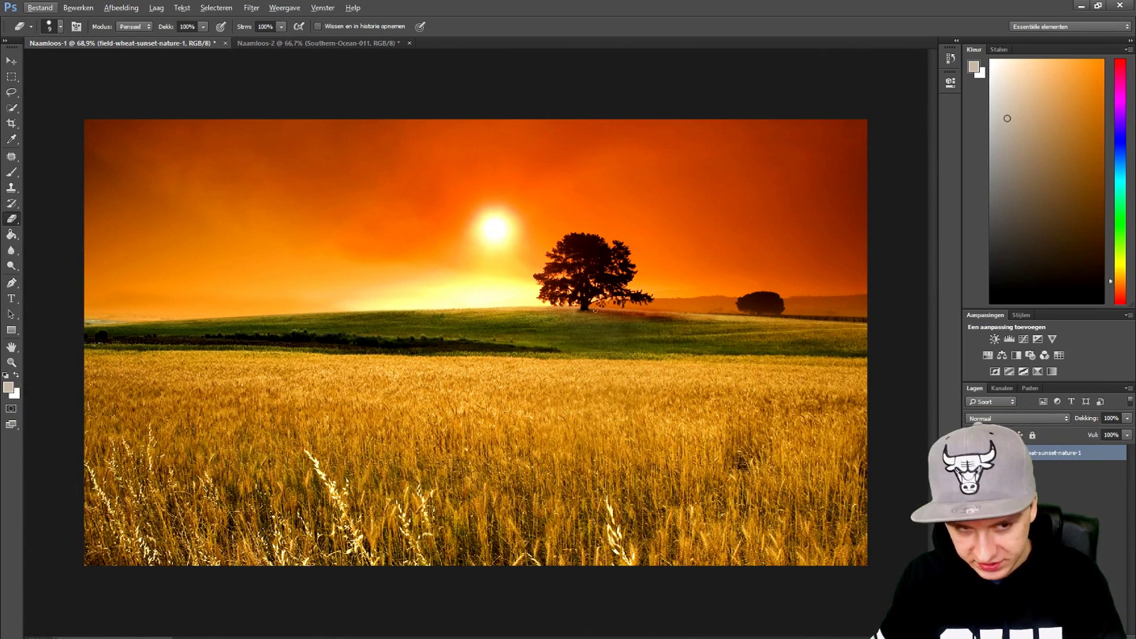
Erase strokes across the hill and along the tree crown edges, then undo the last one.
{"action": "left_click_drag", "start_coordinate": [590, 350], "coordinate": [687, 322]}
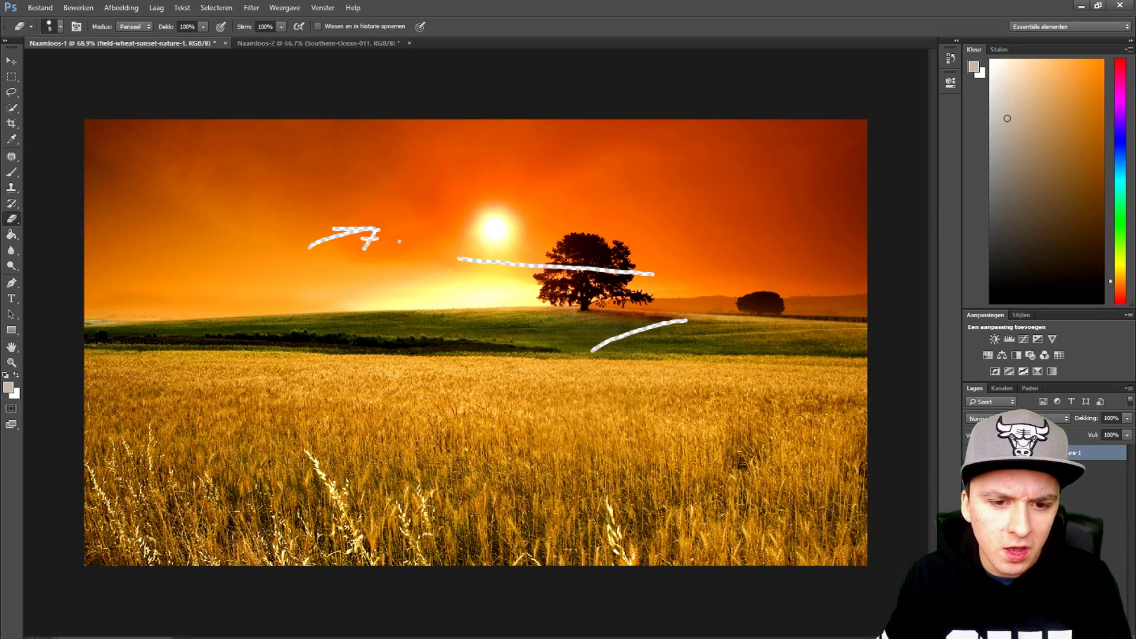
{"action": "scroll", "coordinate": [589, 285], "scroll_direction": "up", "scroll_amount": 3}
{"action": "scroll", "coordinate": [550, 222], "scroll_direction": "up", "scroll_amount": 3}
{"action": "scroll", "coordinate": [558, 195], "scroll_direction": "up", "scroll_amount": 2}
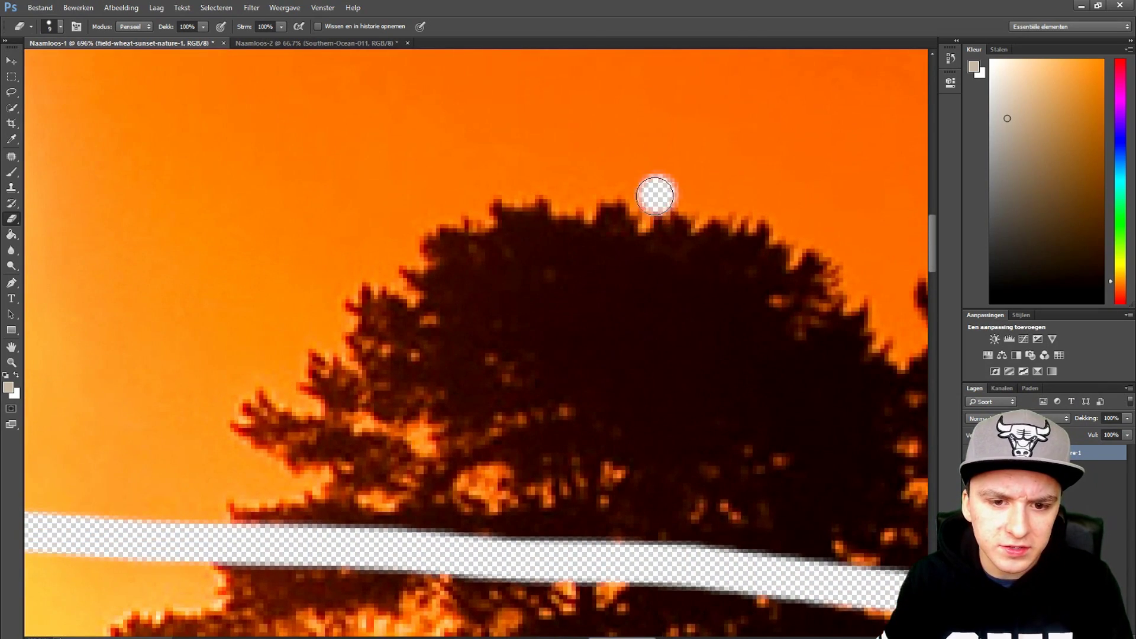
{"action": "left_click_drag", "start_coordinate": [655, 193], "coordinate": [274, 407]}
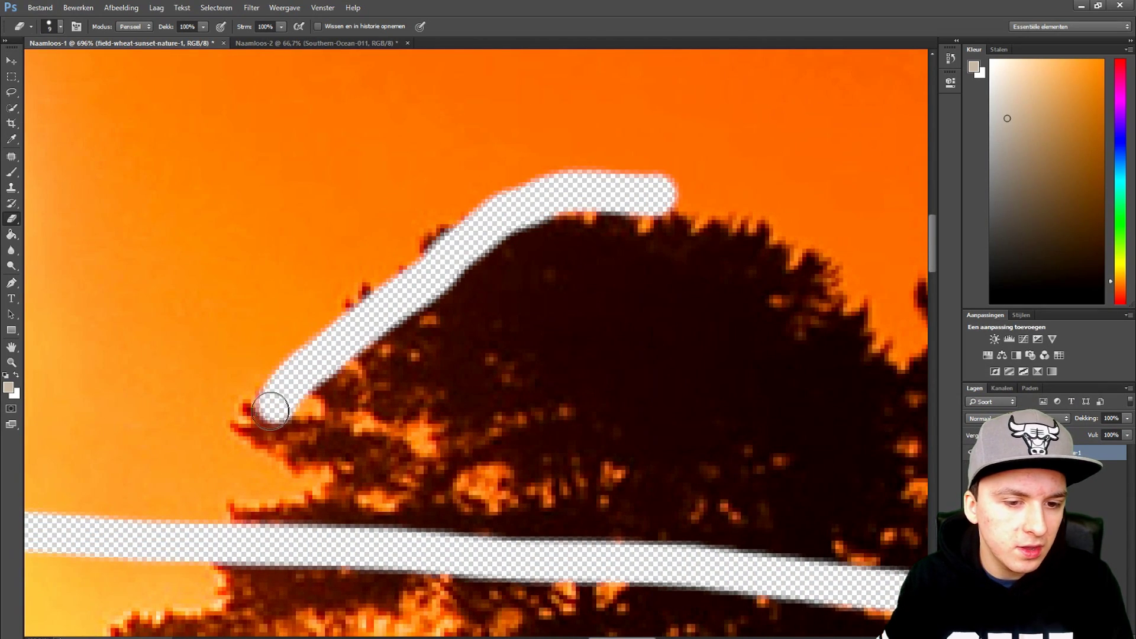
{"action": "scroll", "coordinate": [581, 278], "scroll_direction": "down", "scroll_amount": 5}
{"action": "scroll", "coordinate": [532, 266], "scroll_direction": "up", "scroll_amount": 3}
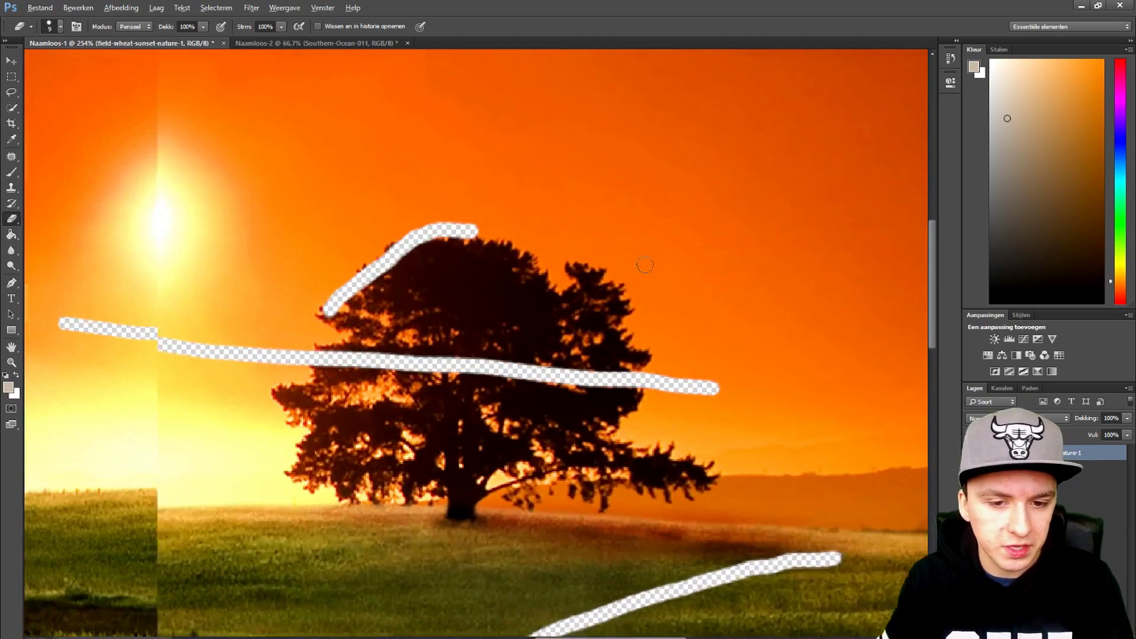
{"action": "scroll", "coordinate": [400, 231], "scroll_direction": "up", "scroll_amount": 2}
{"action": "scroll", "coordinate": [384, 218], "scroll_direction": "up", "scroll_amount": 1}
{"action": "left_click_drag", "start_coordinate": [384, 218], "coordinate": [772, 382]}
{"action": "scroll", "coordinate": [772, 381], "scroll_direction": "down", "scroll_amount": 5}
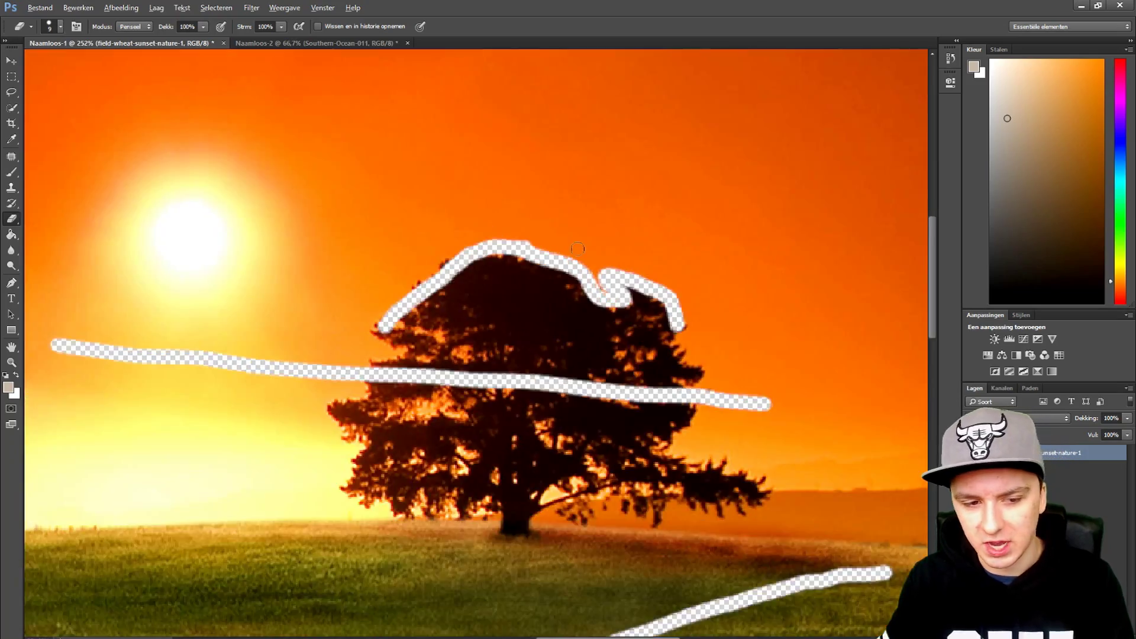
{"action": "scroll", "coordinate": [568, 232], "scroll_direction": "down", "scroll_amount": 2}
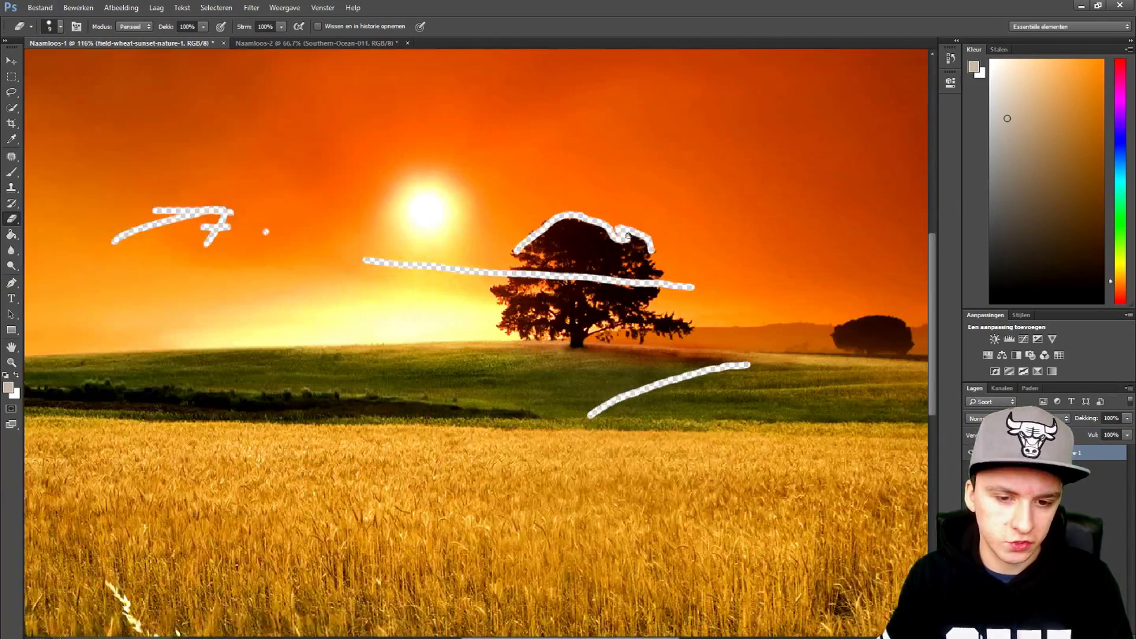
{"action": "scroll", "coordinate": [568, 232], "scroll_direction": "up", "scroll_amount": 3}
{"action": "scroll", "coordinate": [577, 240], "scroll_direction": "up", "scroll_amount": 4}
{"action": "scroll", "coordinate": [603, 266], "scroll_direction": "up", "scroll_amount": 2}
{"action": "scroll", "coordinate": [611, 271], "scroll_direction": "down", "scroll_amount": 1}
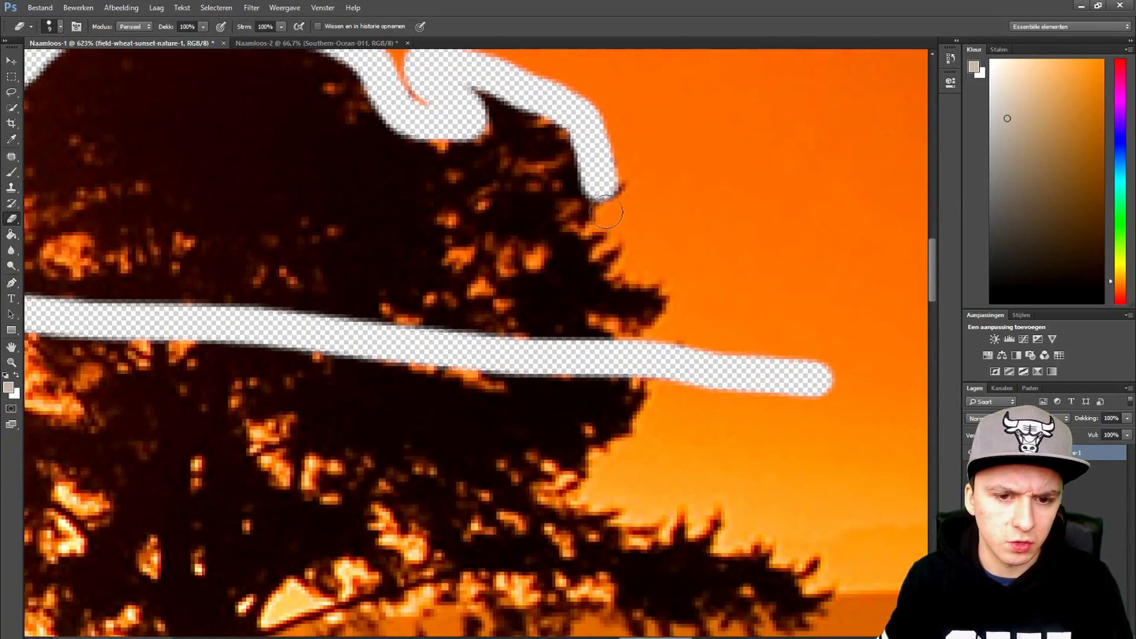
{"action": "left_click_drag", "start_coordinate": [603, 204], "coordinate": [613, 417]}
{"action": "scroll", "coordinate": [555, 332], "scroll_direction": "down", "scroll_amount": 5}
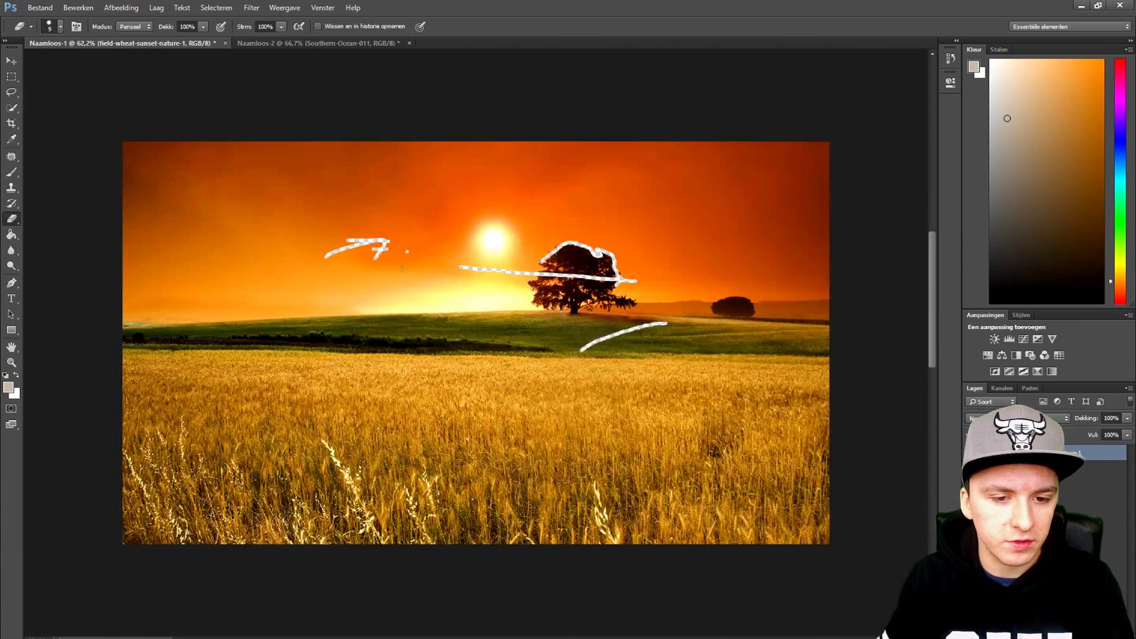
{"action": "scroll", "coordinate": [555, 333], "scroll_direction": "up", "scroll_amount": 1}
{"action": "scroll", "coordinate": [554, 333], "scroll_direction": "down", "scroll_amount": 1}
{"action": "key", "text": "ctrl+z"}
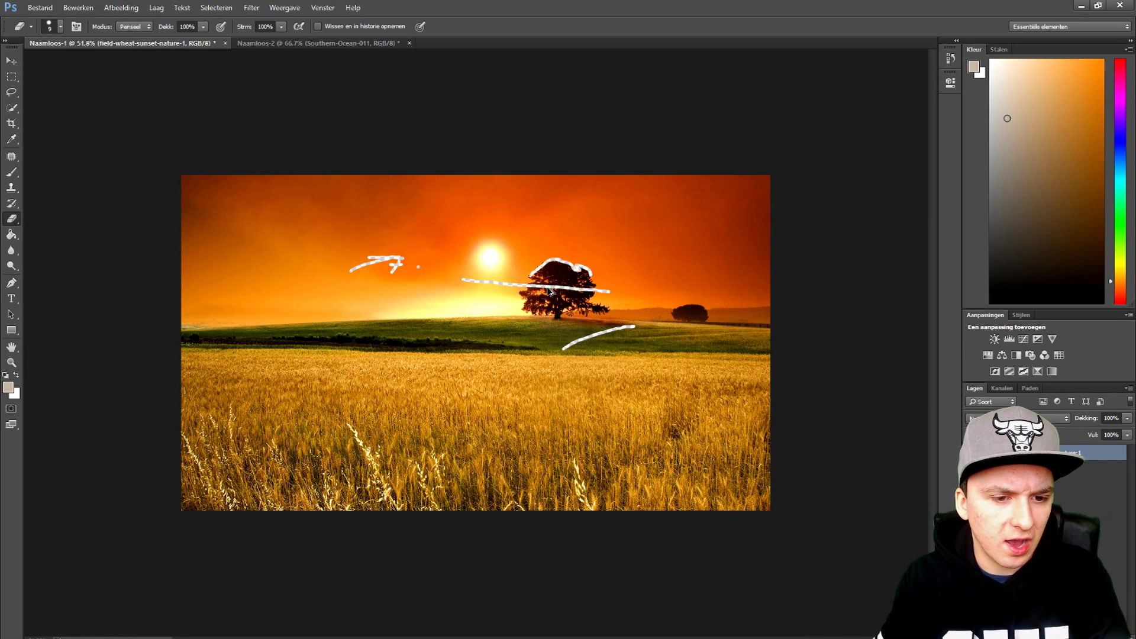
Zoom in on the sky left of the sun with the Zoom tool.
{"action": "left_click", "coordinate": [12, 60]}
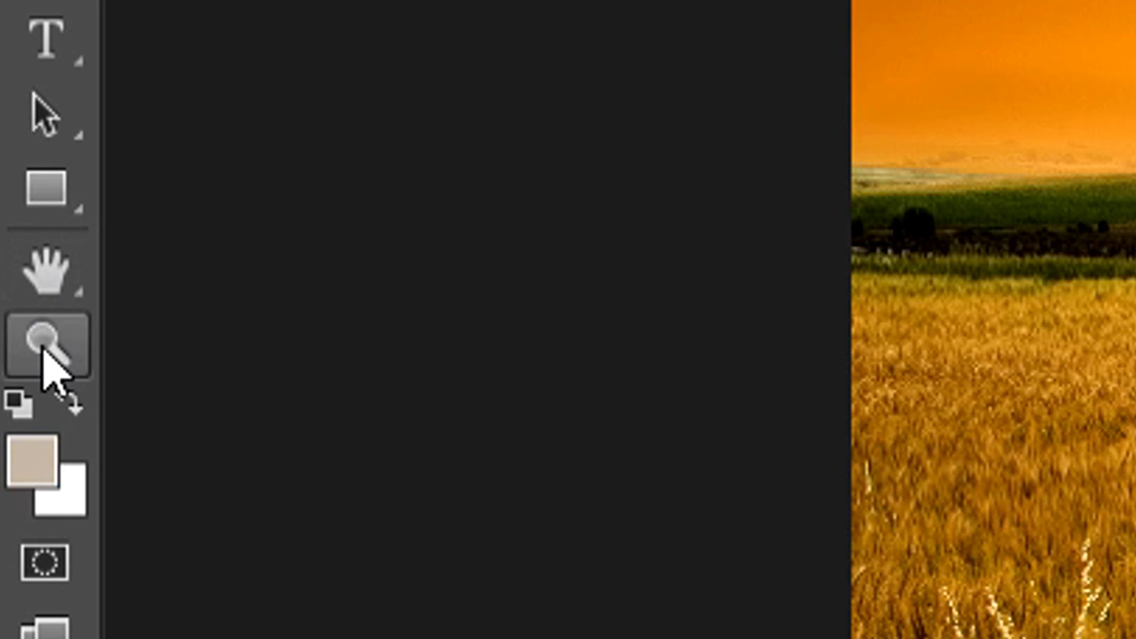
{"action": "left_click", "coordinate": [48, 351]}
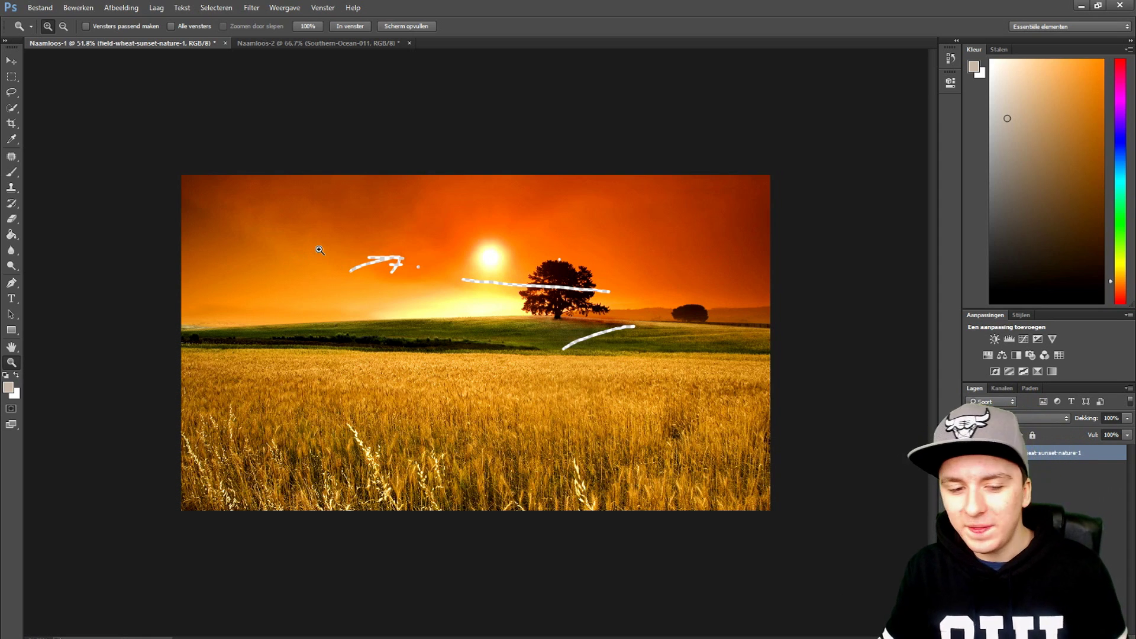
{"action": "left_click", "coordinate": [359, 220]}
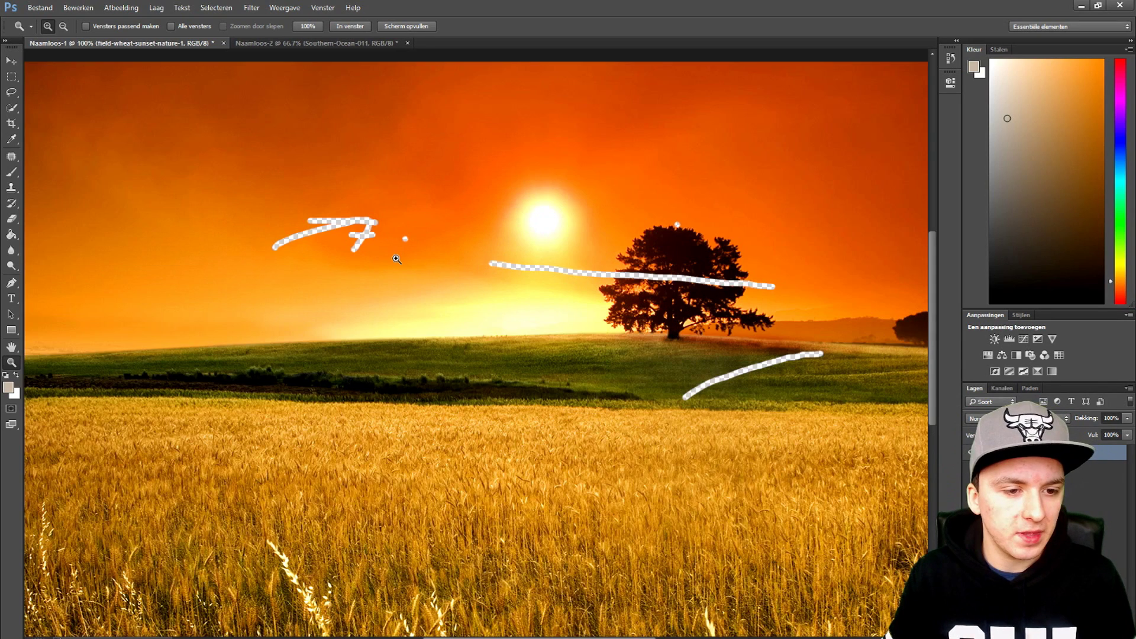
Zoom the photo out three steps using the right-click Uitzoomen option.
{"action": "right_click", "coordinate": [397, 257]}
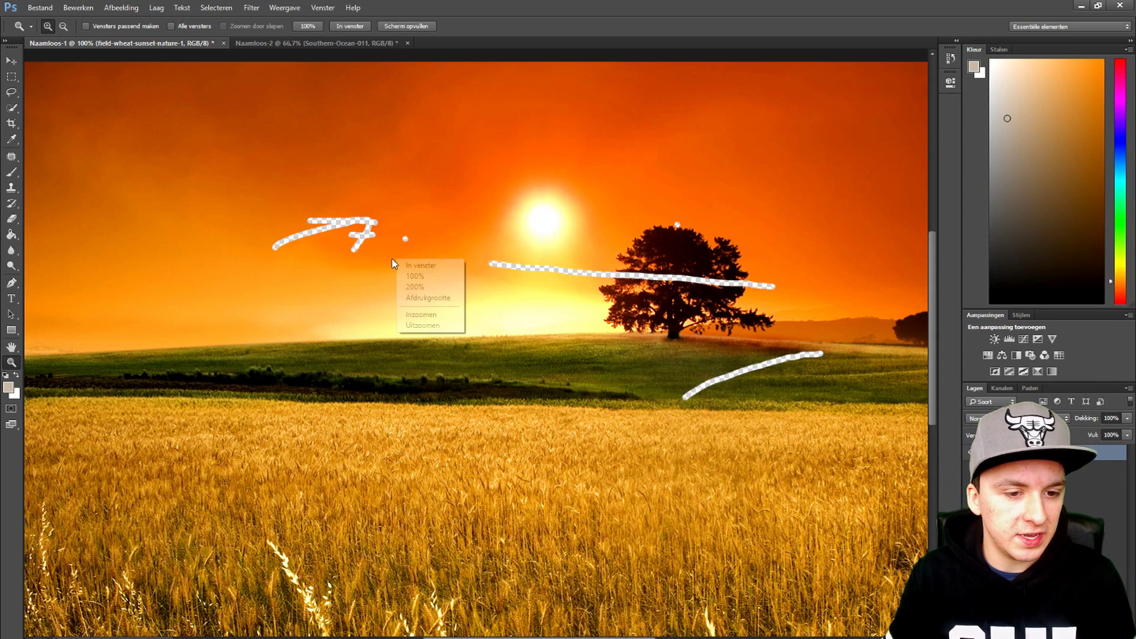
{"action": "right_click", "coordinate": [429, 233]}
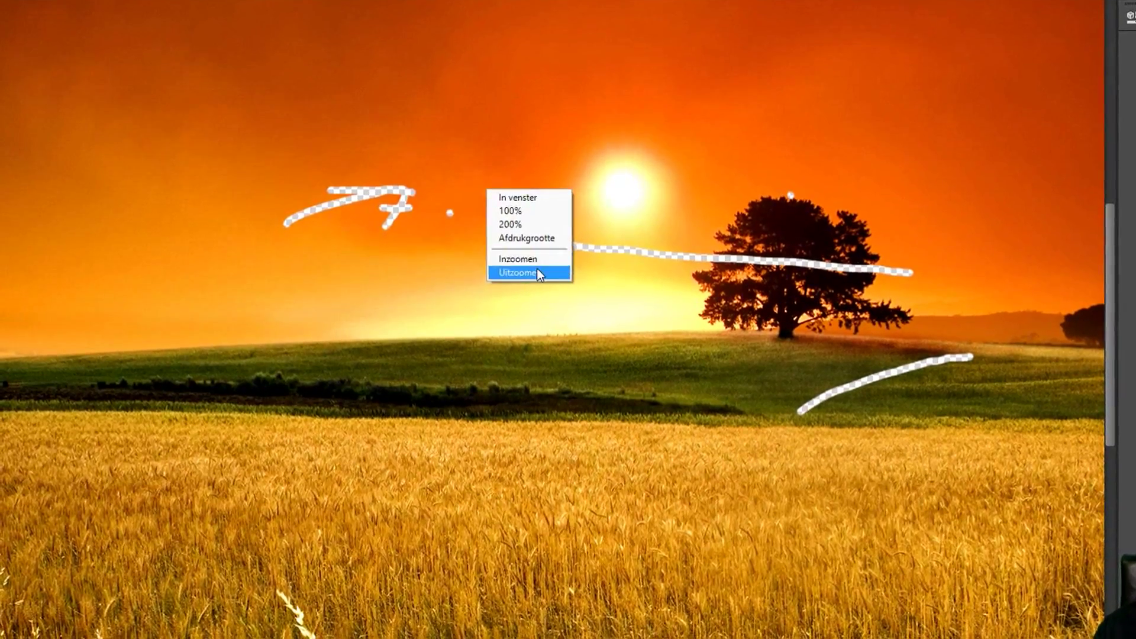
{"action": "left_click", "coordinate": [537, 272]}
{"action": "right_click", "coordinate": [486, 188]}
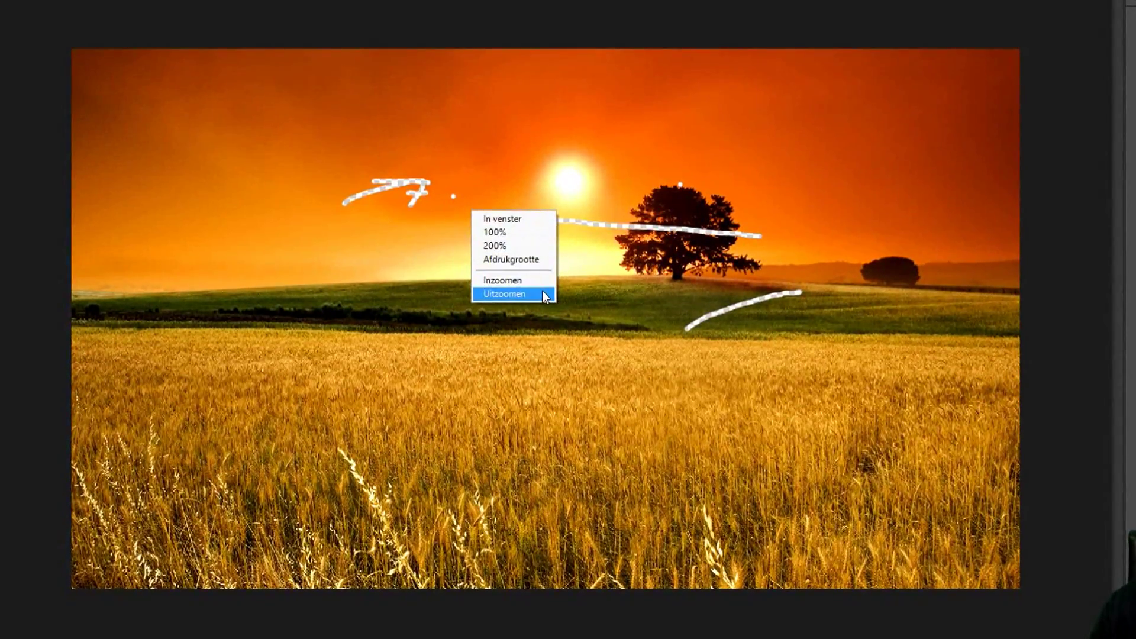
{"action": "left_click", "coordinate": [542, 290]}
{"action": "right_click", "coordinate": [499, 242]}
{"action": "left_click", "coordinate": [511, 325]}
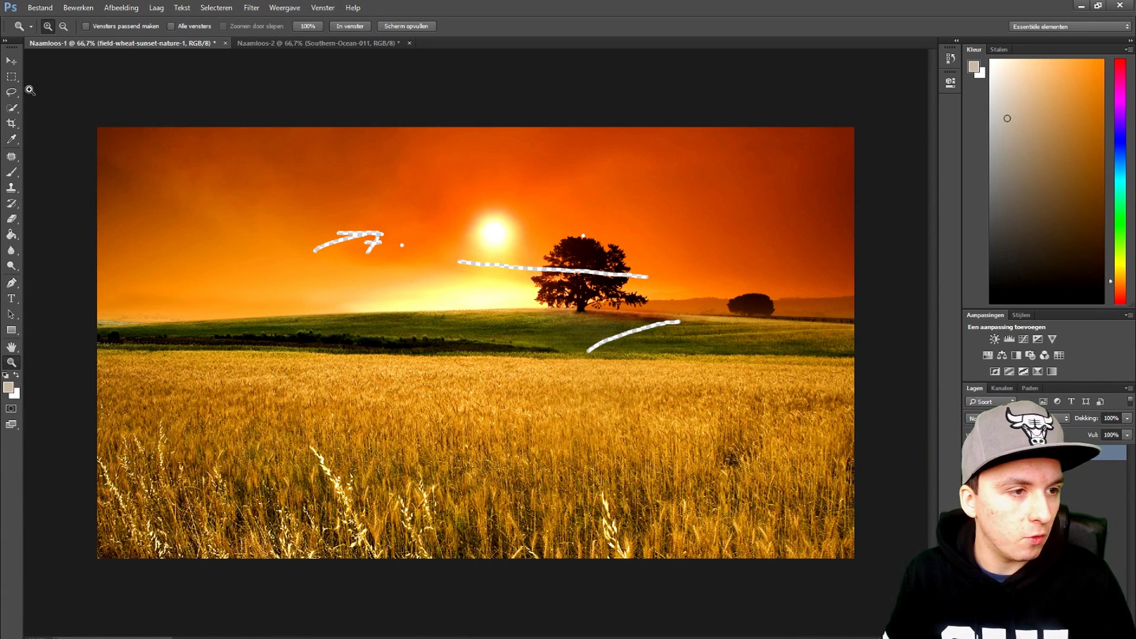
Switch to the Move tool and zoom the photo out one step with Ctrl+minus.
{"action": "left_click", "coordinate": [13, 63]}
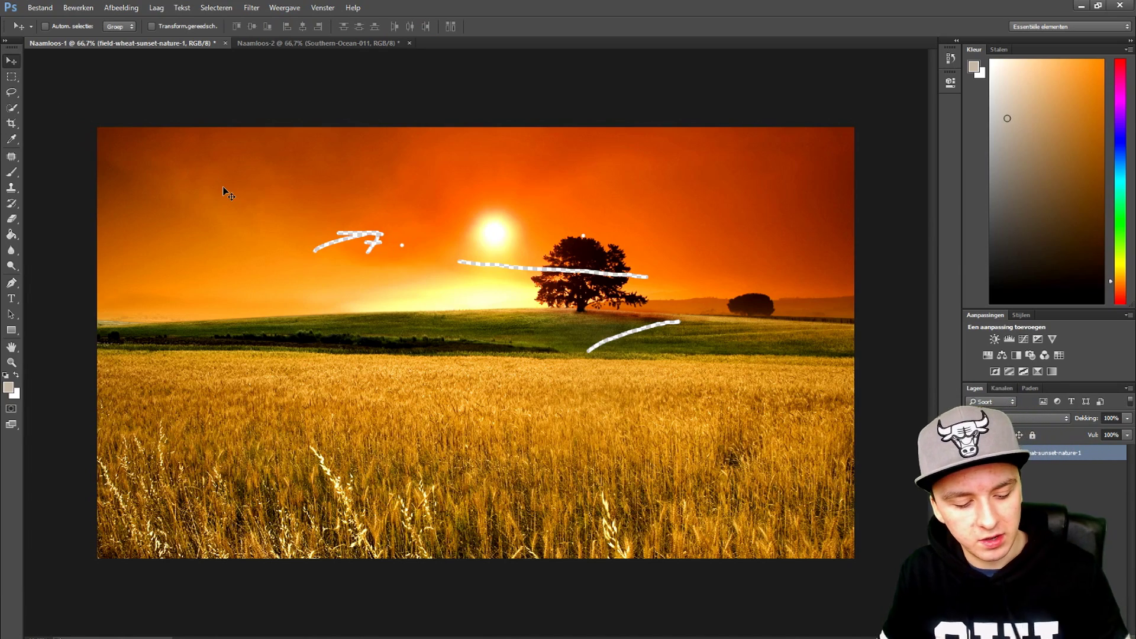
{"action": "key", "text": "ctrl+minus"}
{"action": "scroll", "coordinate": [478, 302], "scroll_direction": "down", "scroll_amount": 5}
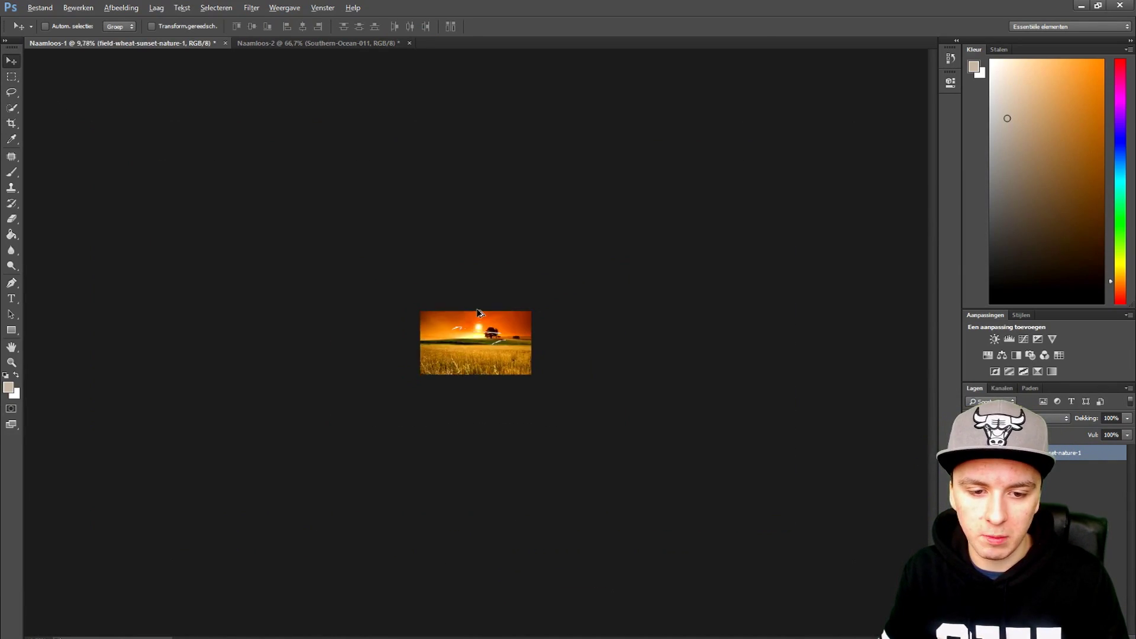
{"action": "scroll", "coordinate": [477, 301], "scroll_direction": "up", "scroll_amount": 6}
{"action": "scroll", "coordinate": [477, 310], "scroll_direction": "up", "scroll_amount": 1}
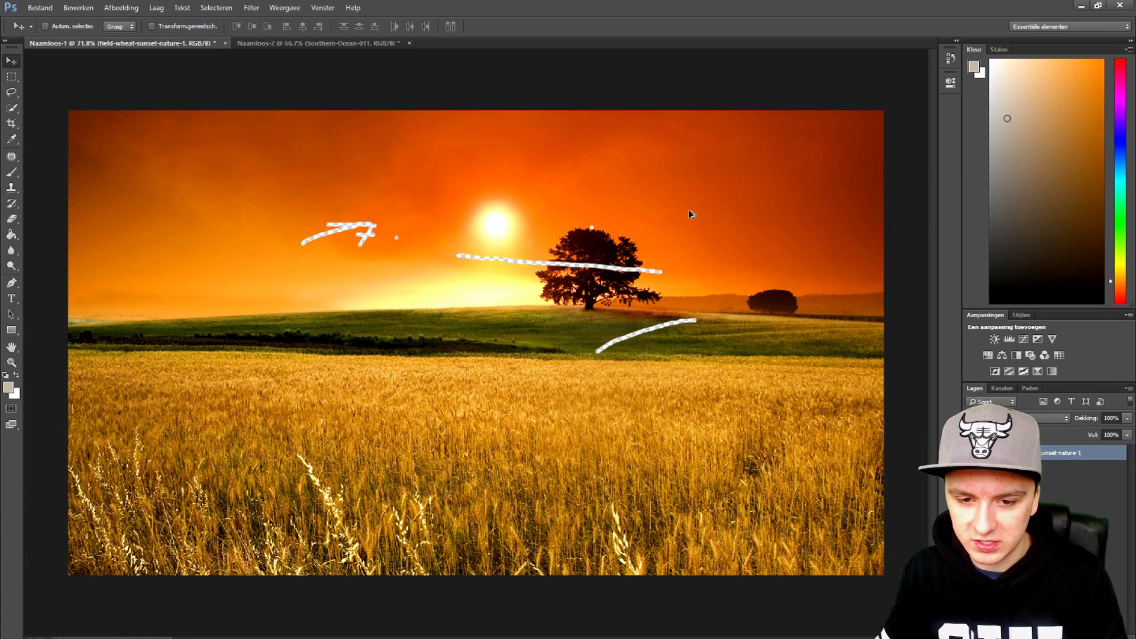
{"action": "scroll", "coordinate": [590, 231], "scroll_direction": "up", "scroll_amount": 3}
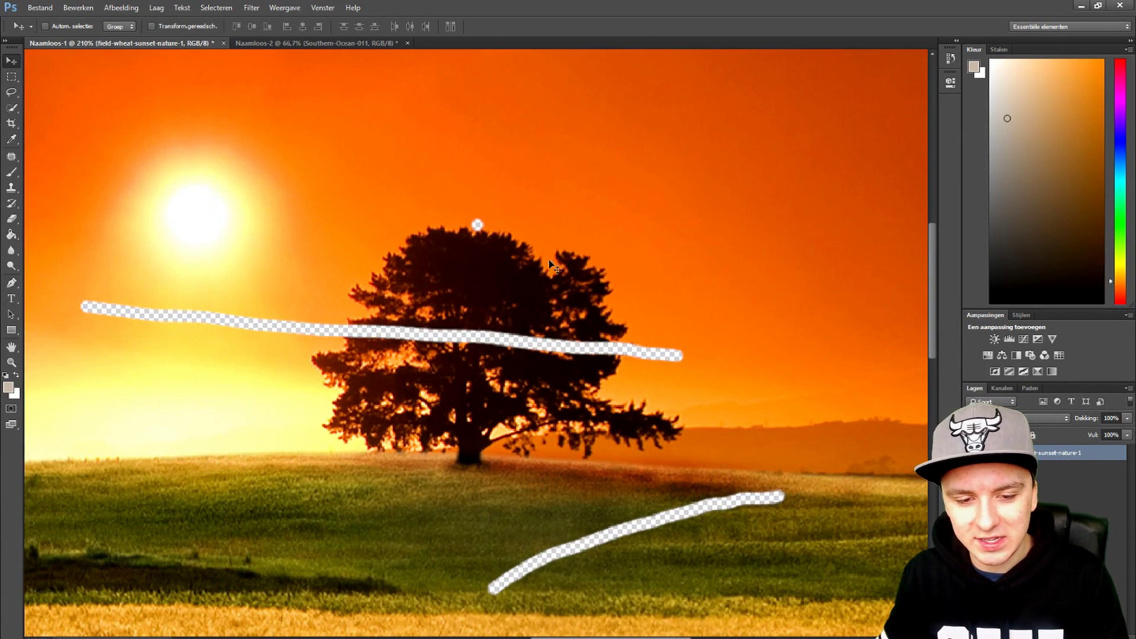
{"action": "scroll", "coordinate": [550, 264], "scroll_direction": "down", "scroll_amount": 2}
{"action": "scroll", "coordinate": [542, 264], "scroll_direction": "up", "scroll_amount": 2}
{"action": "scroll", "coordinate": [546, 271], "scroll_direction": "up", "scroll_amount": 2}
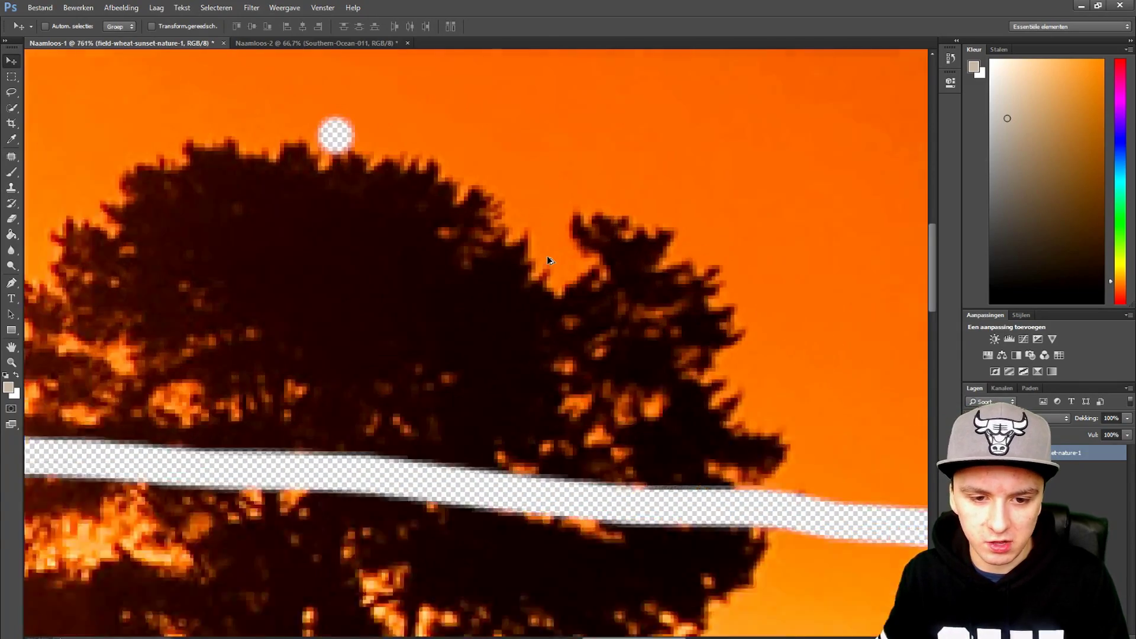
{"action": "scroll", "coordinate": [547, 255], "scroll_direction": "up", "scroll_amount": 1}
{"action": "scroll", "coordinate": [495, 217], "scroll_direction": "down", "scroll_amount": 5}
{"action": "scroll", "coordinate": [494, 229], "scroll_direction": "up", "scroll_amount": 1}
{"action": "scroll", "coordinate": [495, 228], "scroll_direction": "down", "scroll_amount": 1}
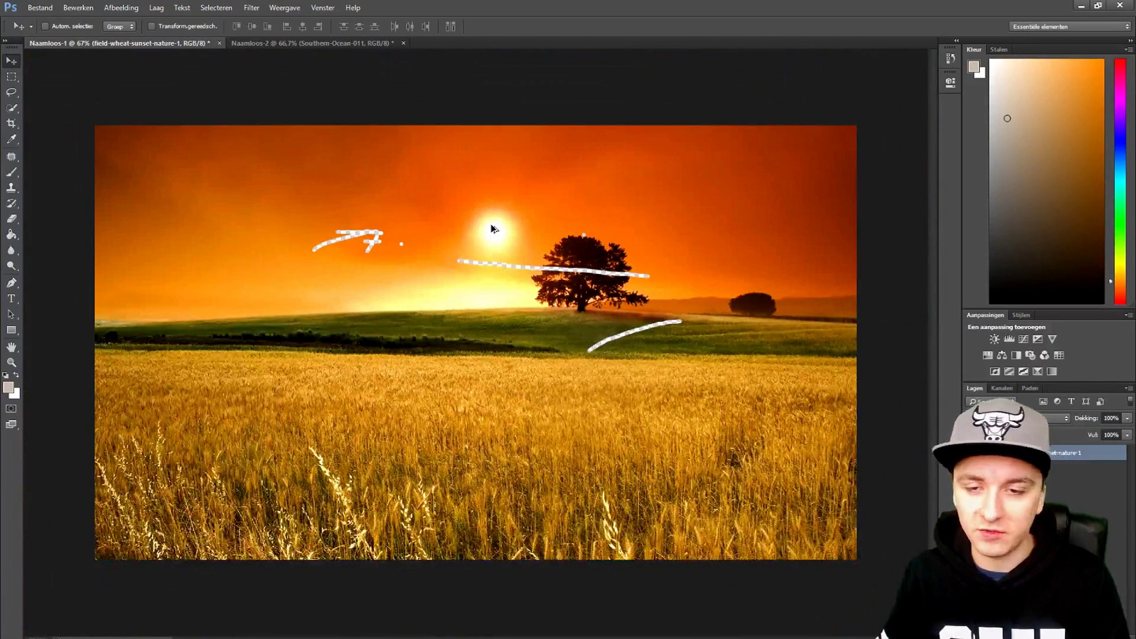